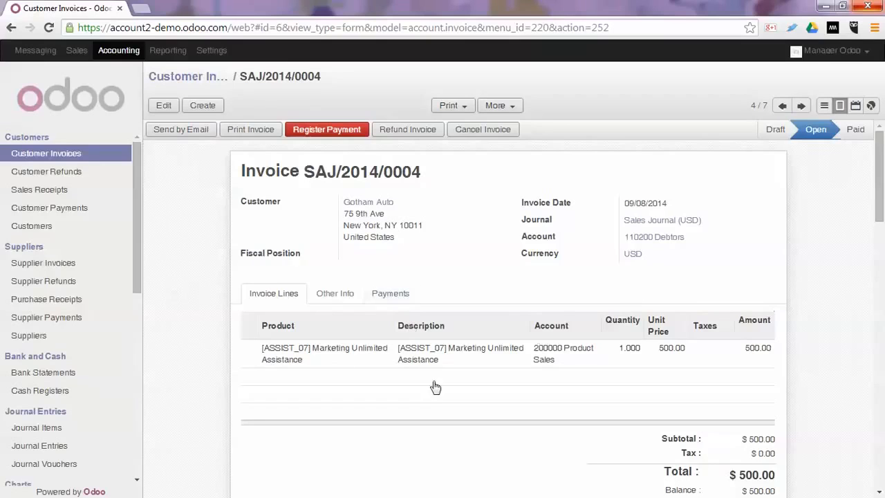
Start registering payment on invoice SAJ/2014/0004, prefilled with 500.00 for period 09/2014
click(341, 130)
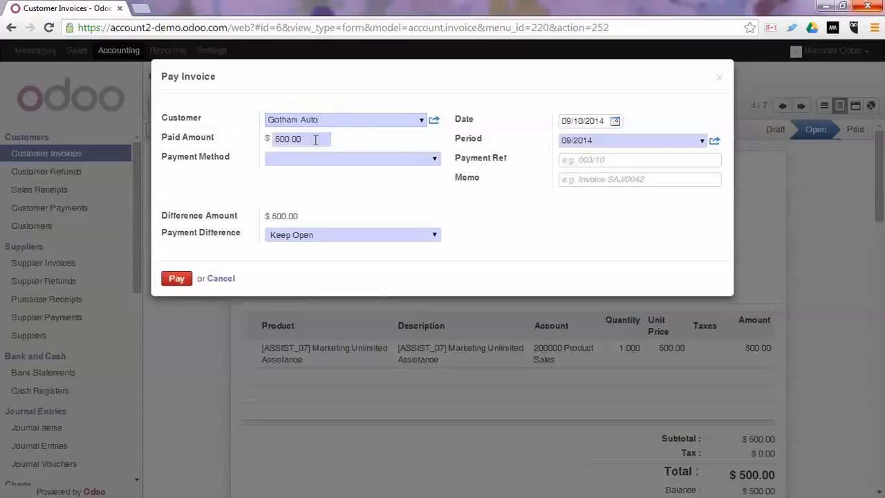
Pay the full 500.00 through the Paypal (USD) journal with reference 'Paypal payment'
click(432, 159)
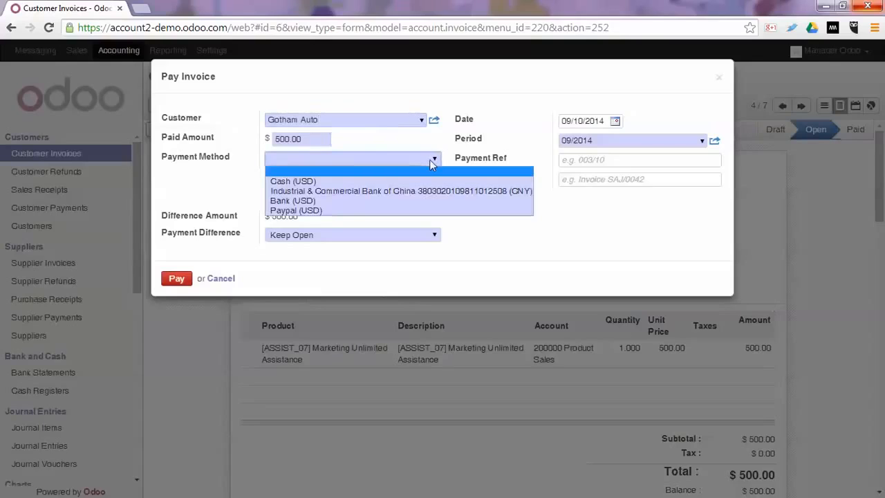
click(296, 210)
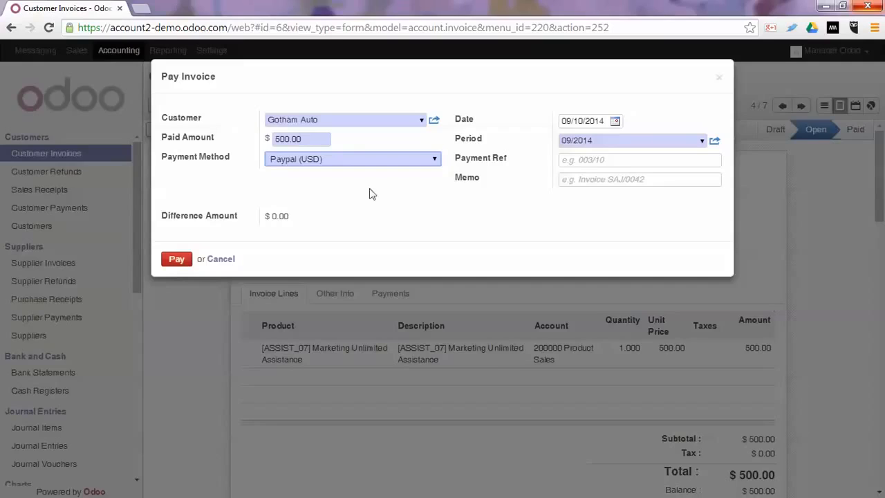
click(580, 163)
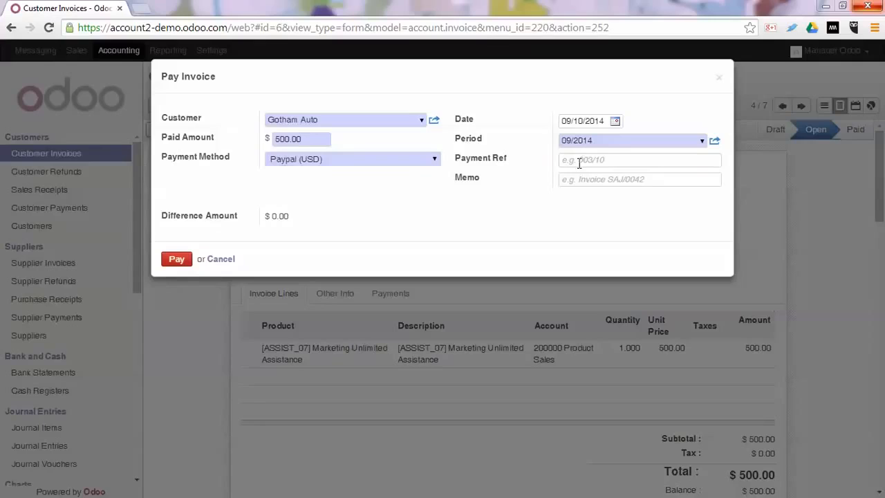
click(580, 163)
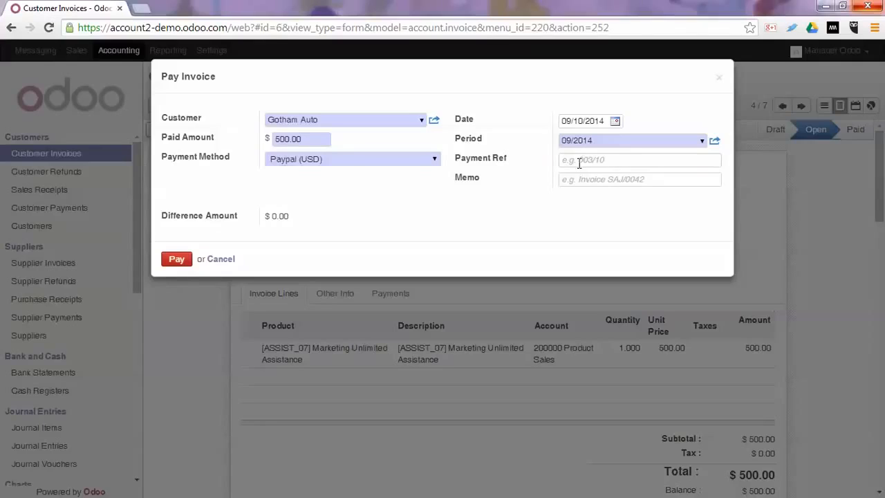
text(Paypal pay)
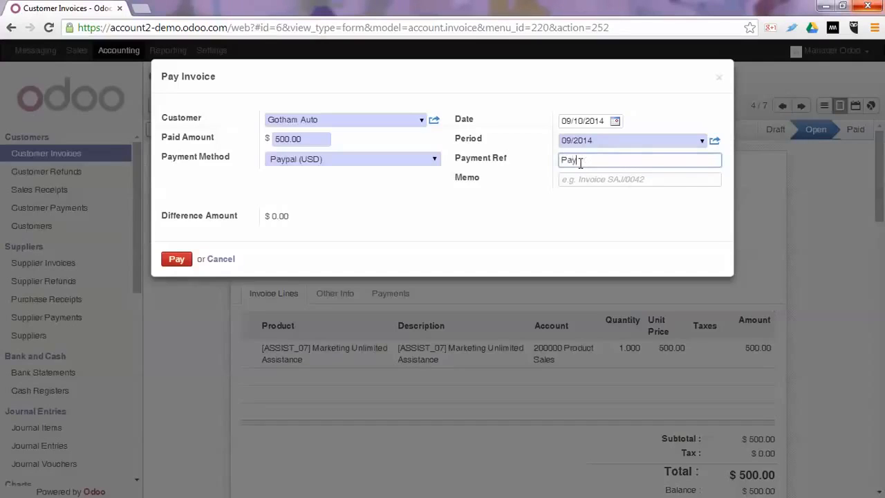
text(ment)
click(181, 260)
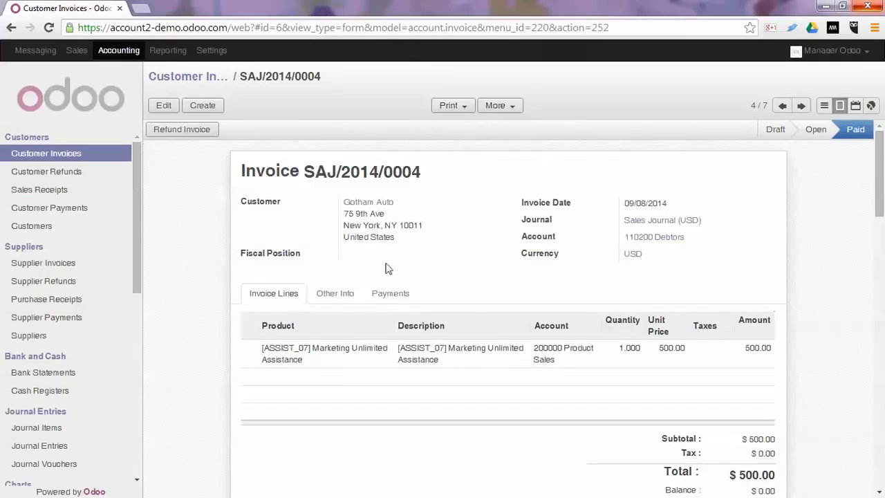
Post journal entry PAYP/20140001 from the invoice's Paypal payment line, then return to SAJ/2014/0004
click(387, 295)
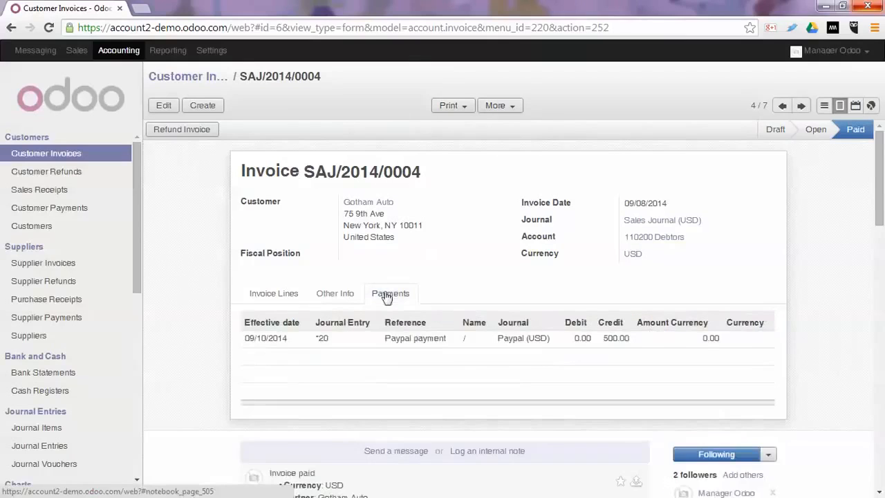
click(532, 338)
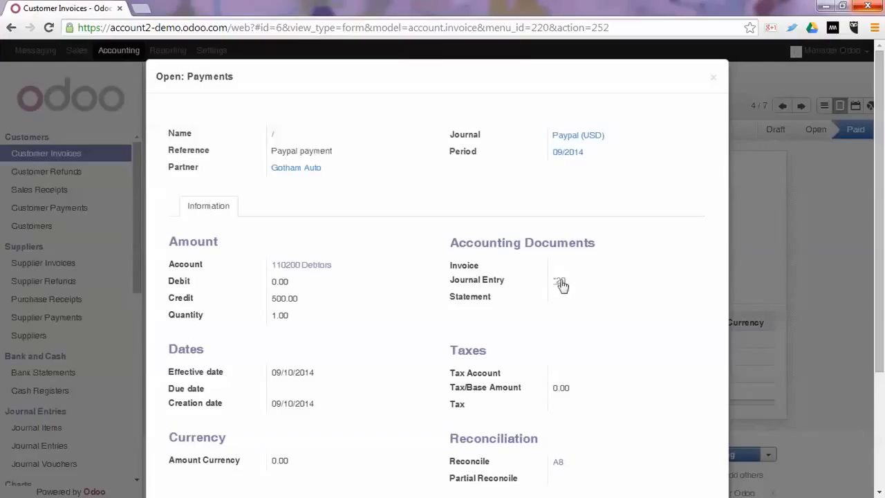
click(560, 281)
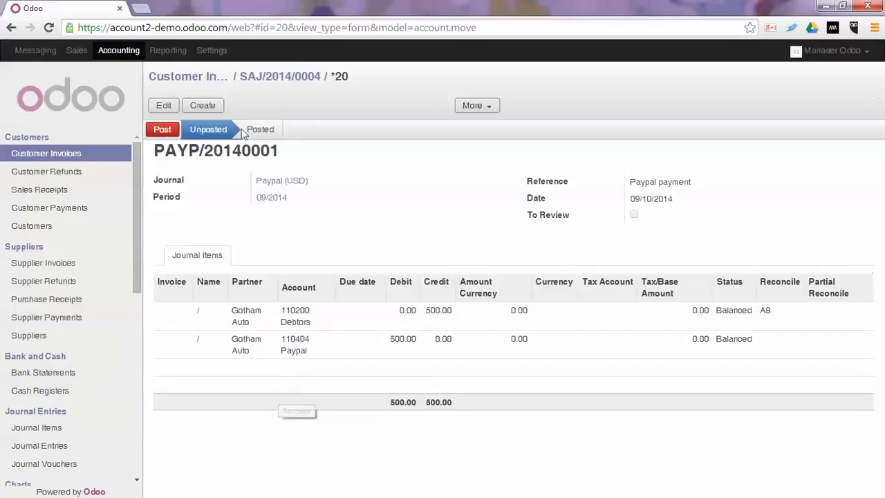
click(159, 130)
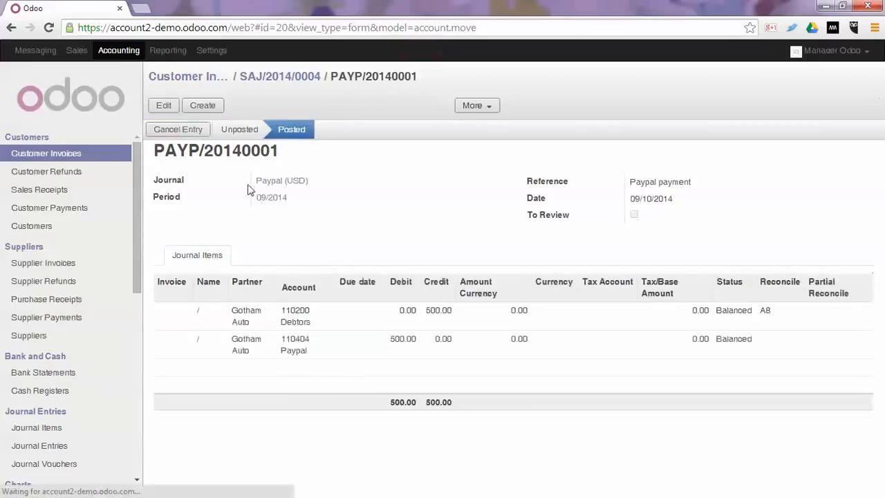
click(263, 76)
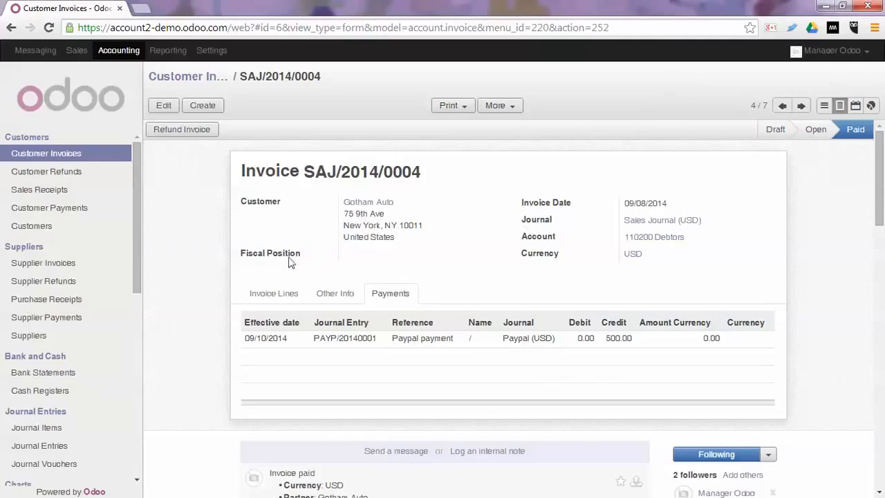
Go to the statement operation templates list under the accounting configuration menu
drag(136, 217, 137, 438)
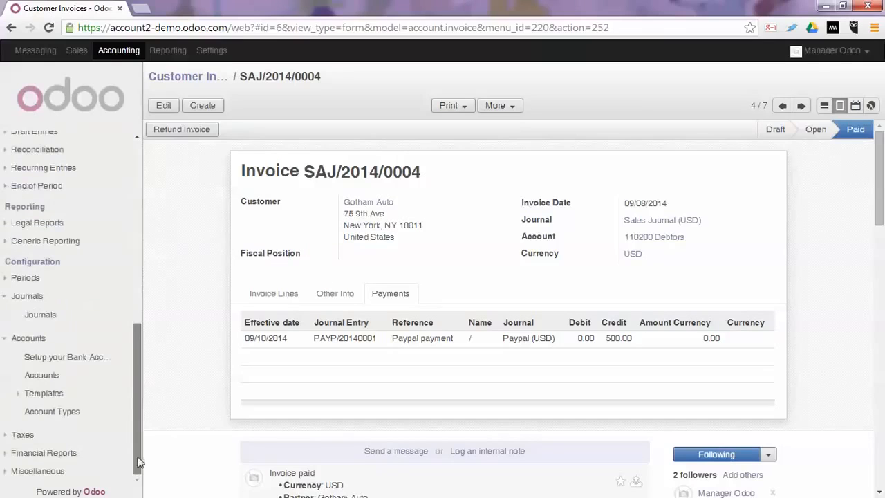
click(8, 298)
click(16, 338)
click(35, 470)
scroll(89, 397, down, 2)
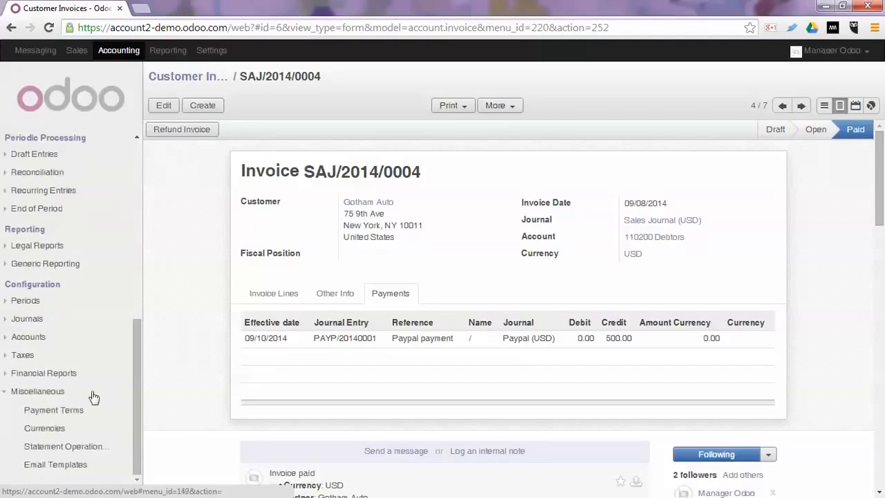
click(69, 448)
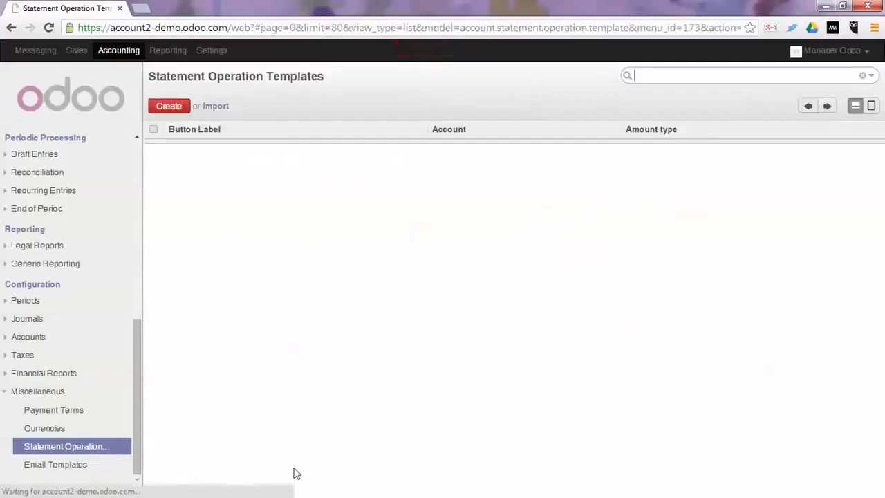
Create and save a 'Paypal' template on account 110404 Paypal, Fixed amount type, label 'Paypal Intermadiate'
click(169, 107)
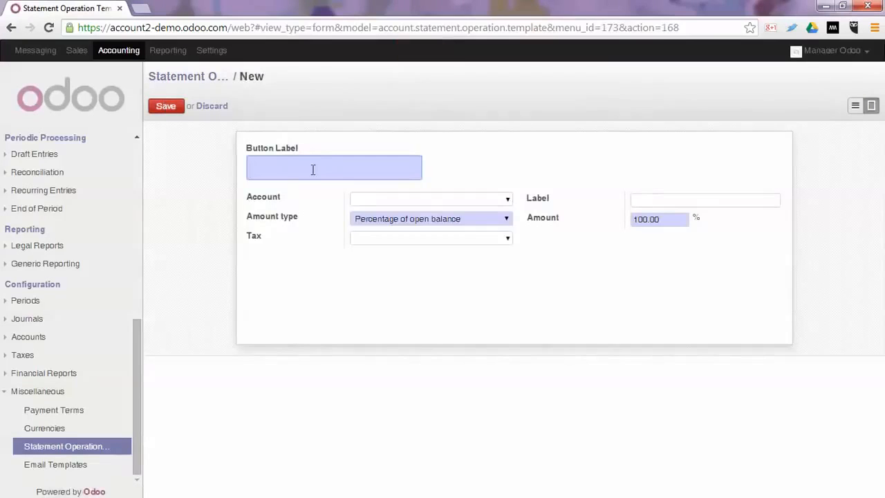
text(Paypal)
key(Tab)
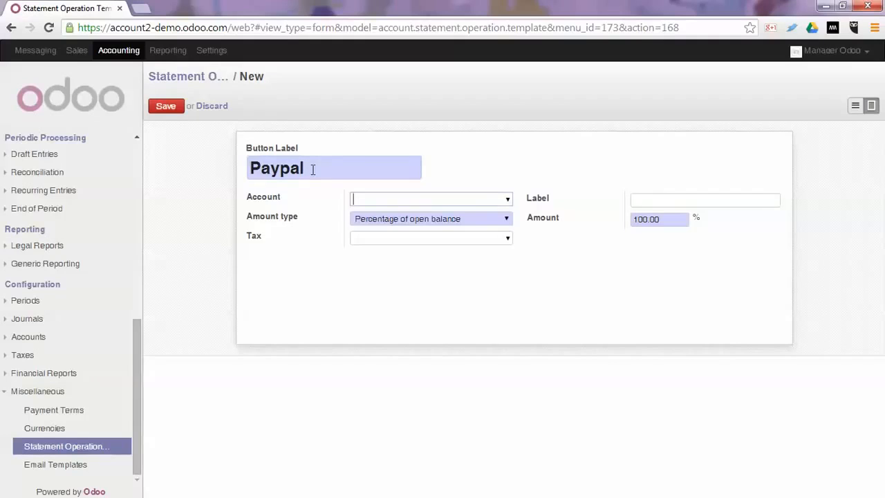
text(1104)
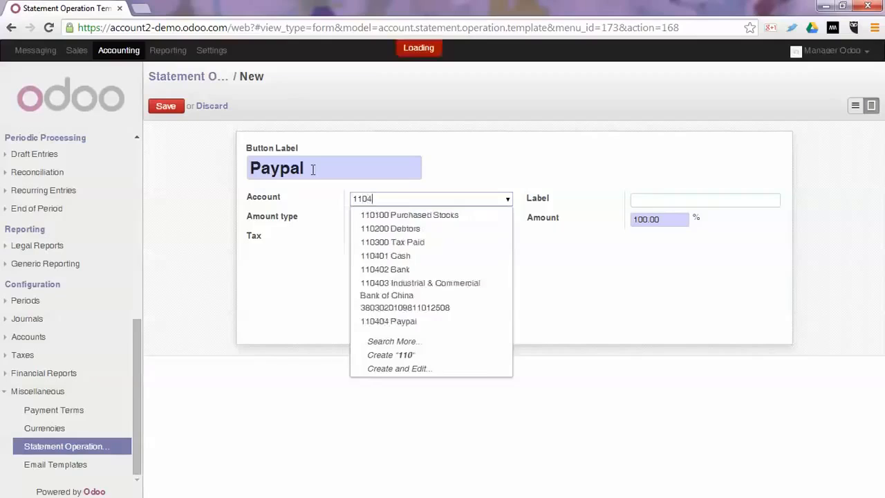
key(Down)
key(Down)
key(Down)
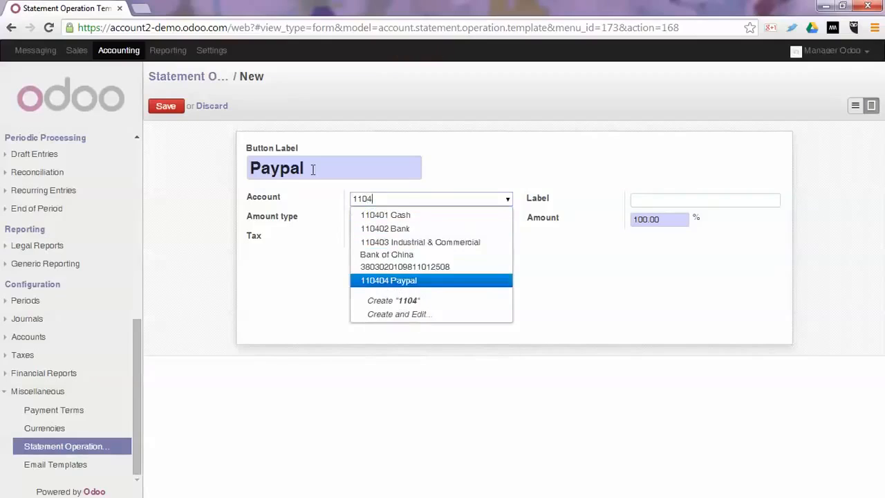
key(Return)
key(Tab)
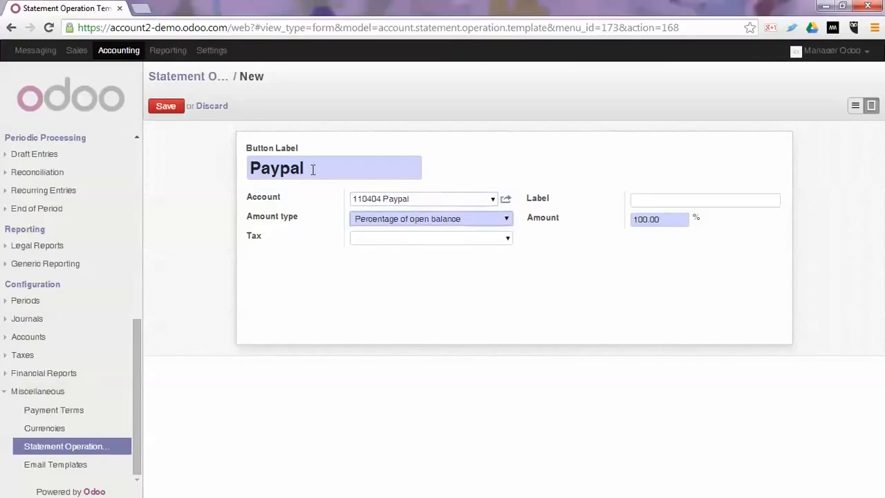
key(Up)
key(Up)
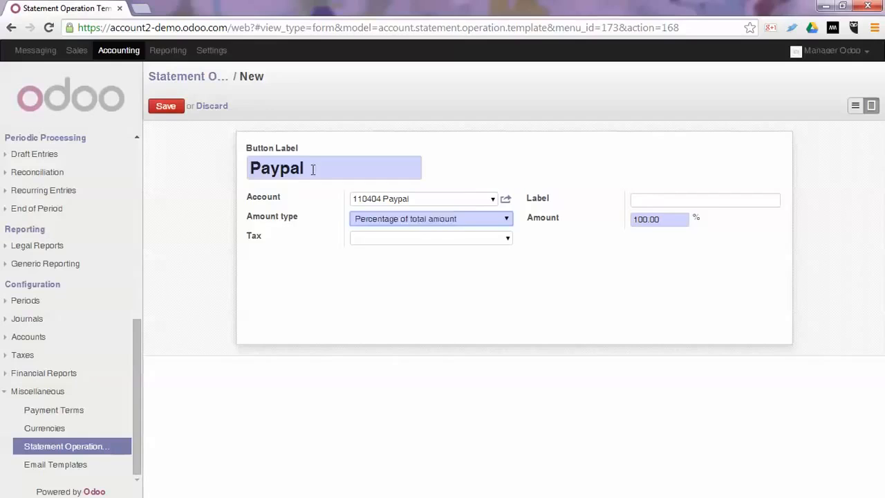
key(Tab)
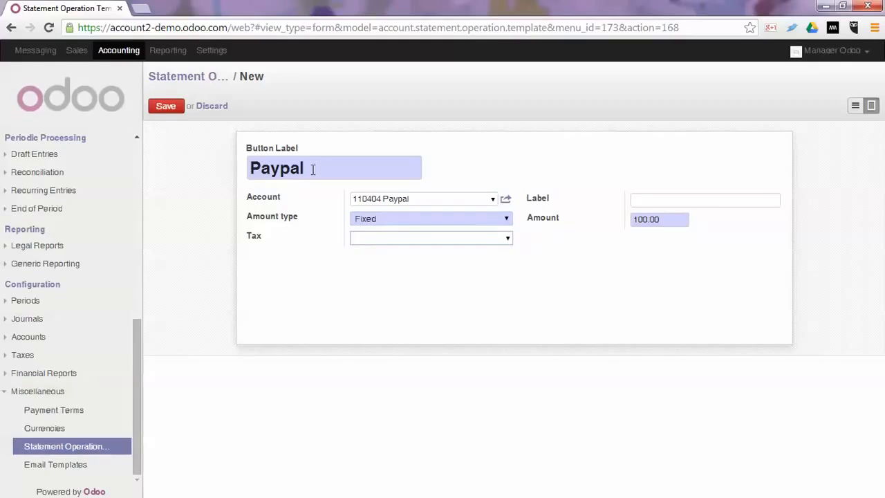
key(Tab)
text(P)
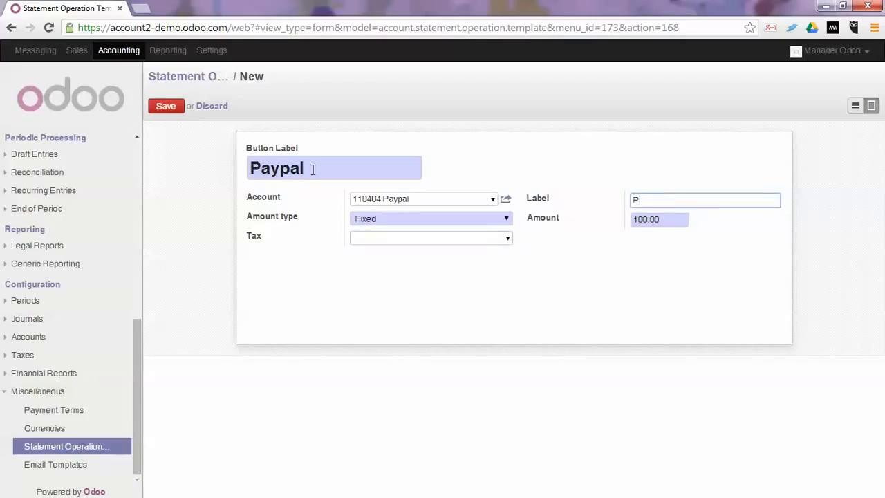
text(aypal Intermadiate Payment)
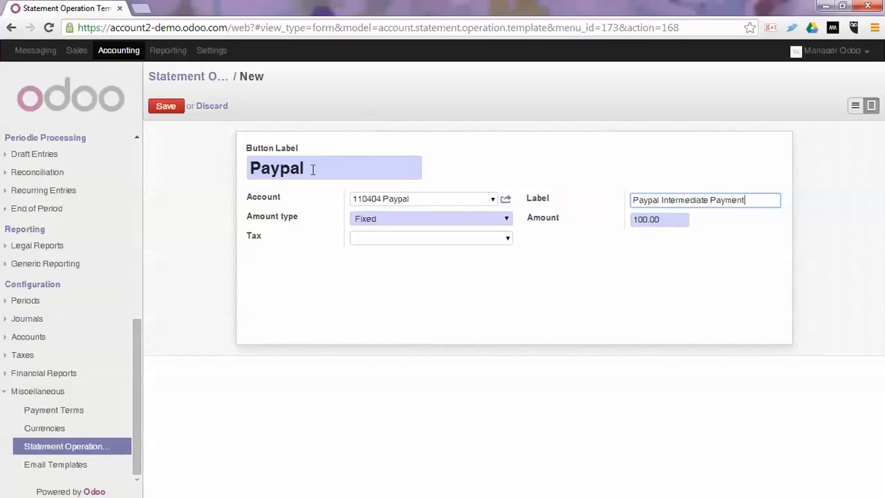
click(170, 107)
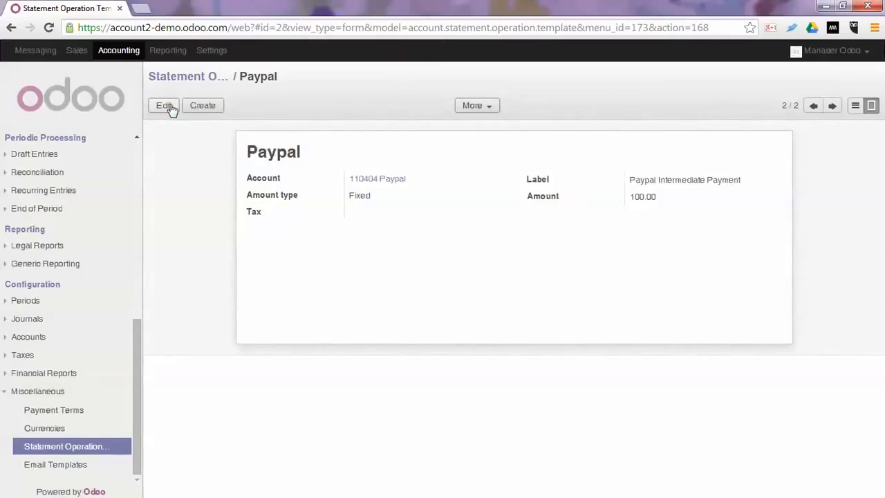
Change the Paypal template's amount from 100.00 to 0.00, save, and go to Bank Statements
click(165, 106)
click(579, 219)
text(0)
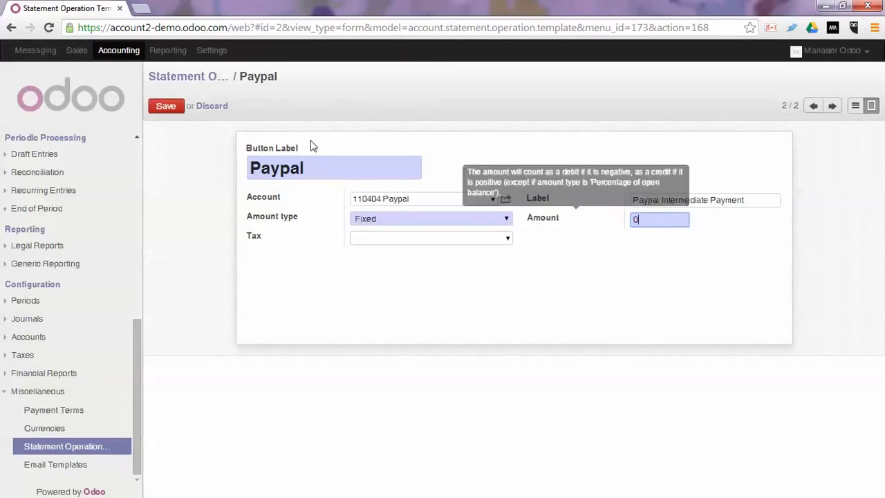
click(163, 108)
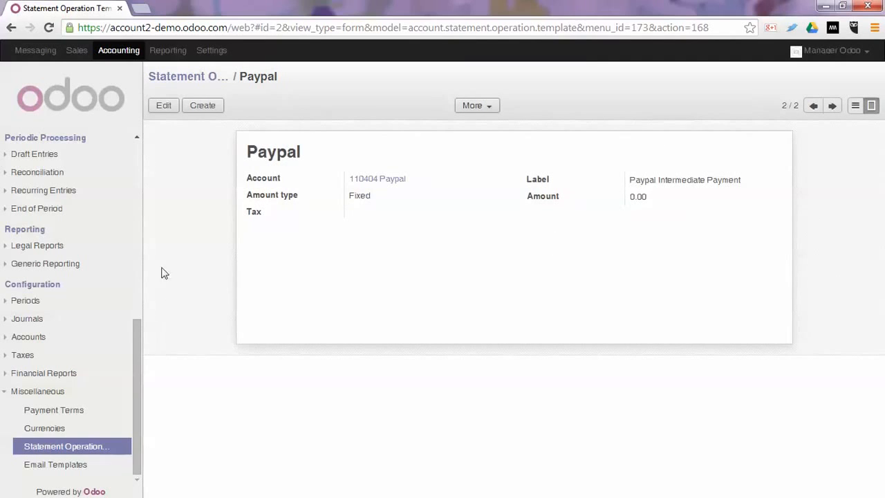
scroll(88, 346, up, 6)
click(89, 376)
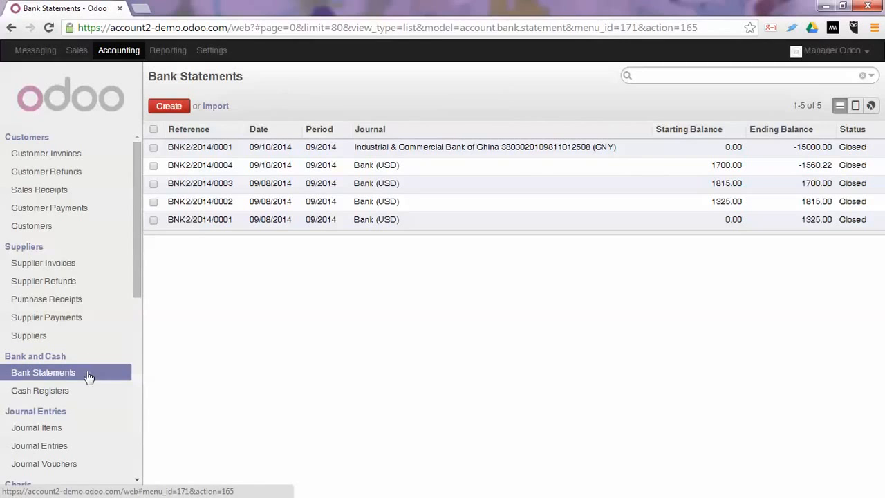
Create and save a Bank (USD) statement with one 500.00 Paypal line, then begin reconciling it
click(169, 108)
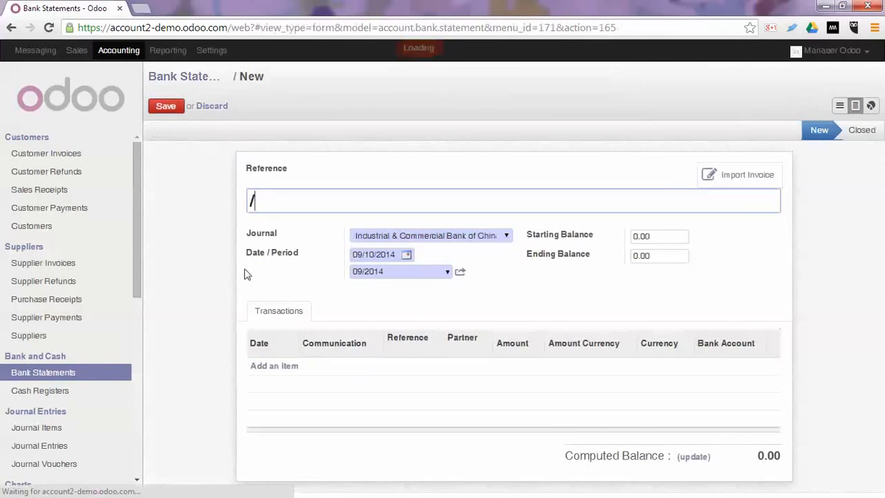
click(369, 235)
click(373, 268)
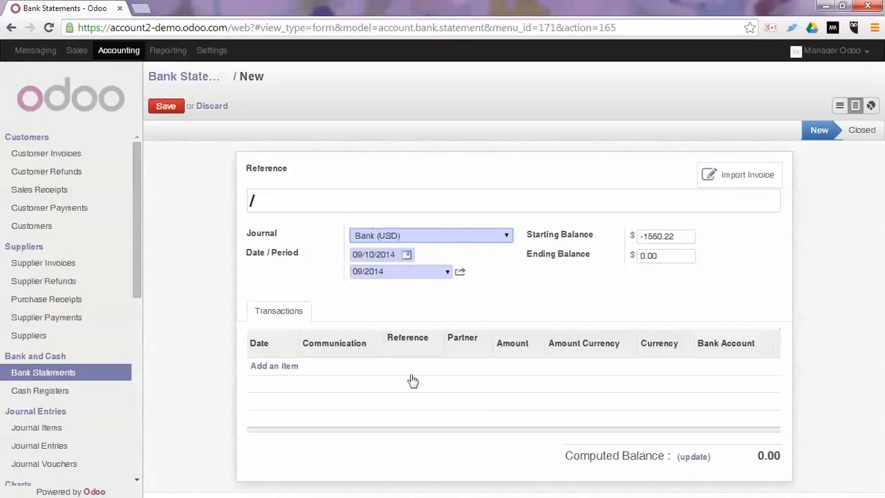
click(275, 365)
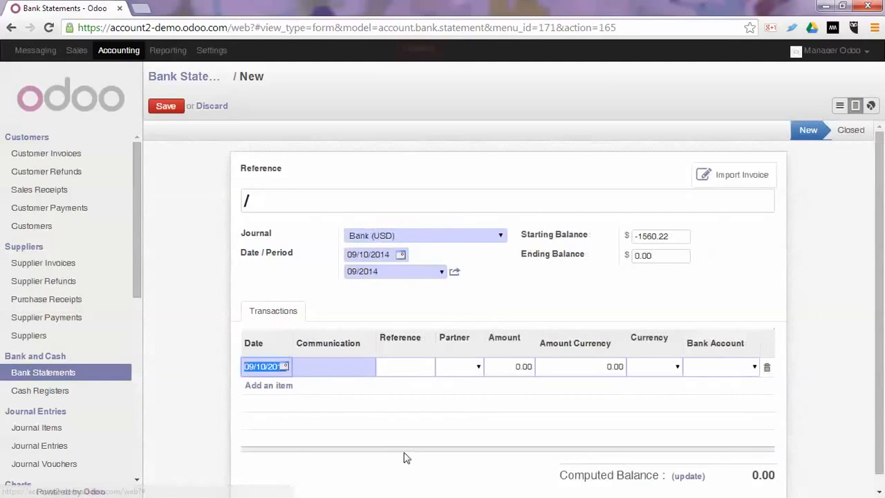
key(Tab)
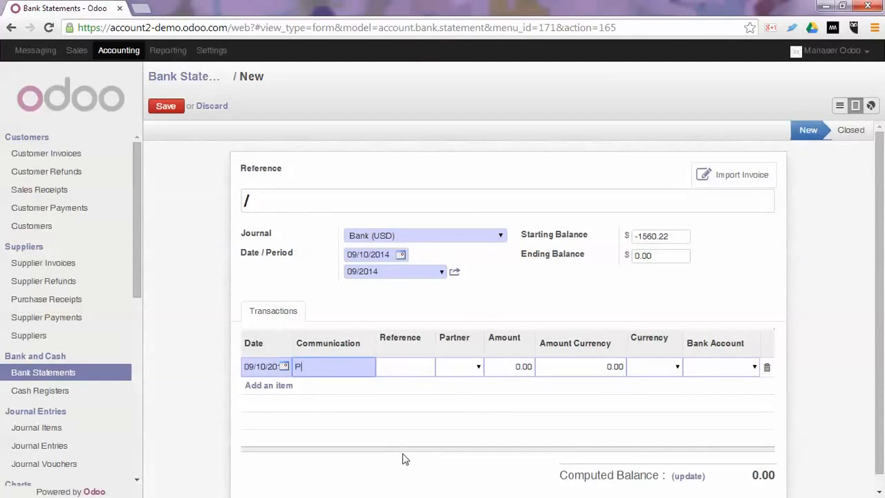
key(Tab)
key(Tab)
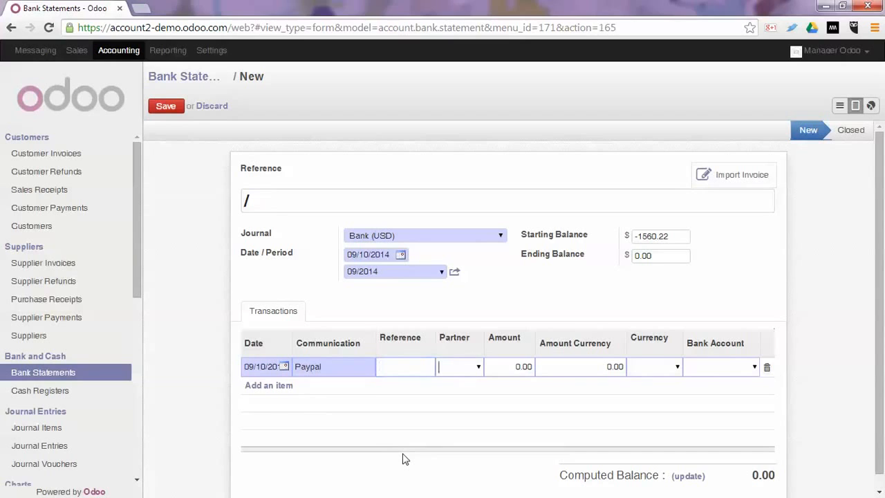
key(Tab)
text(5)
key(Tab)
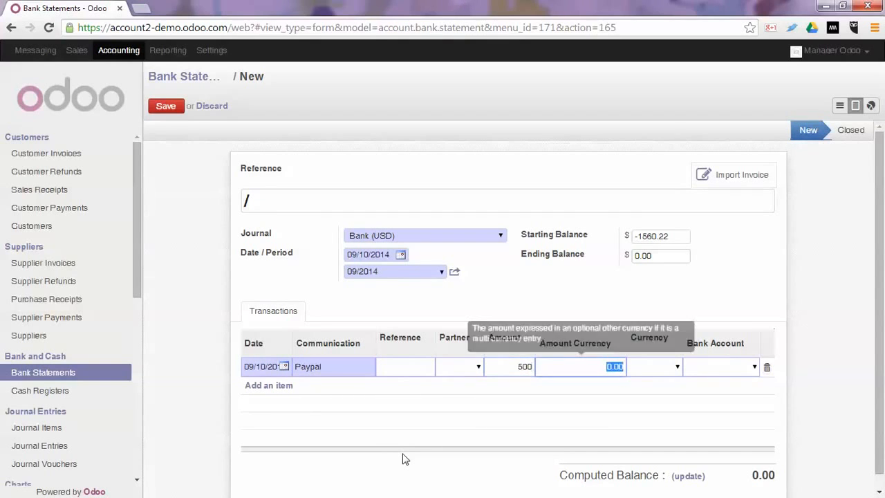
click(165, 107)
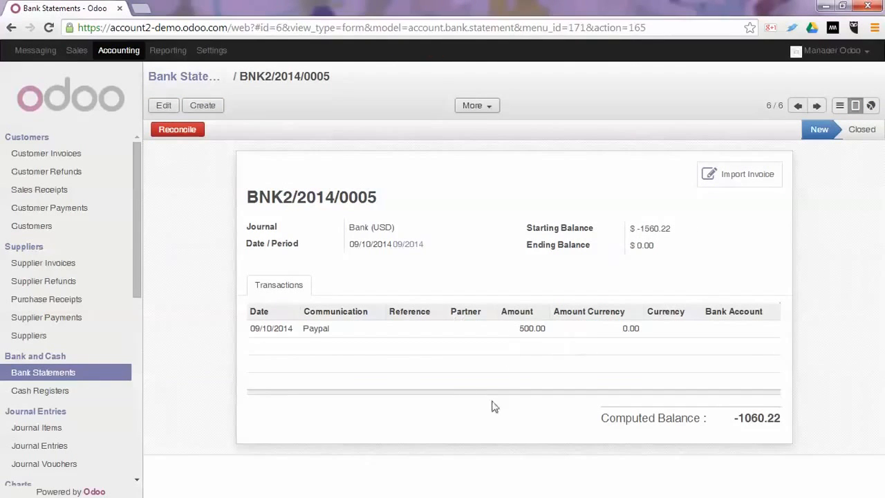
click(178, 131)
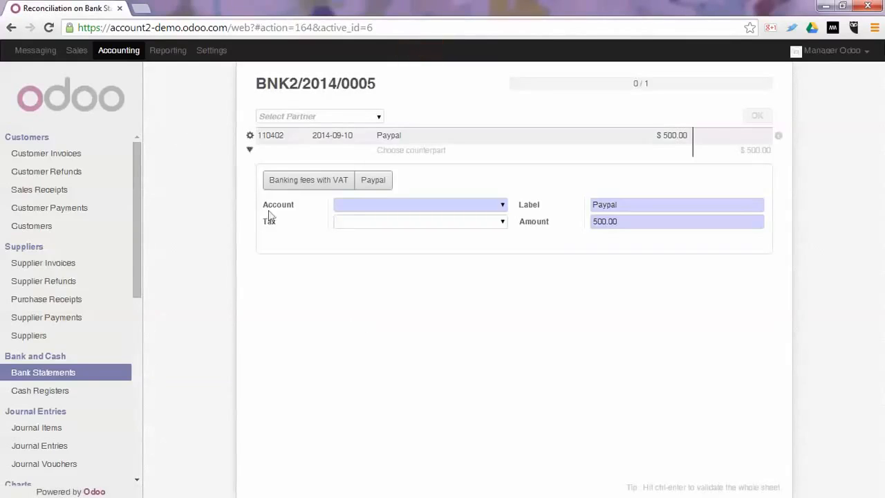
Reconcile the 500.00 Paypal line using the Paypal template and return to the statement
click(374, 180)
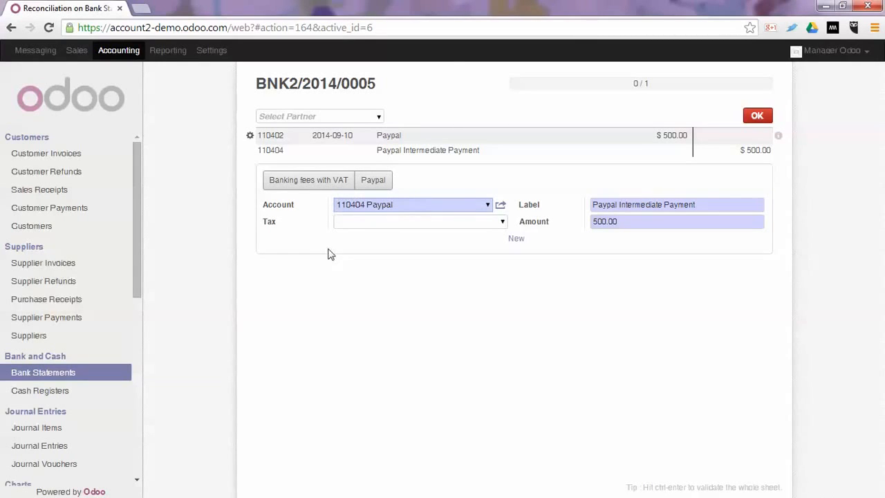
click(757, 115)
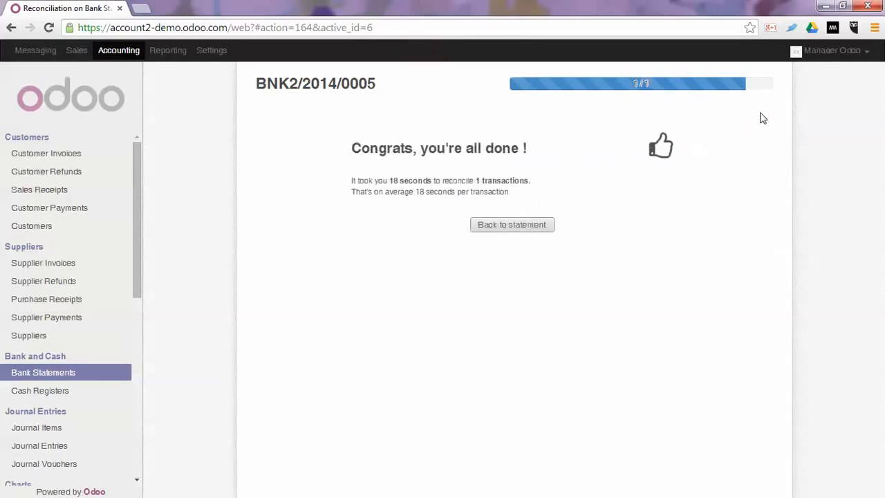
click(514, 225)
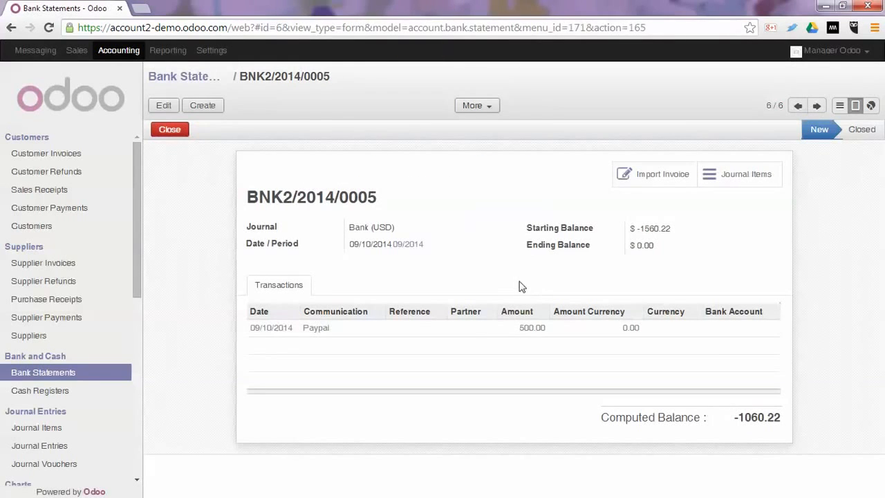
Set the statement's ending balance to -1060.22, save, and close BNK2/2014/0005
click(162, 107)
click(637, 255)
text(-106)
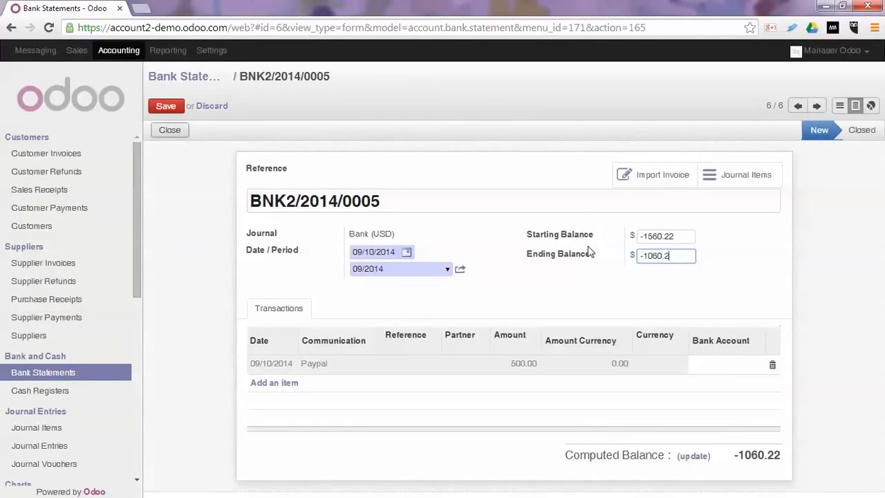
click(177, 109)
click(176, 131)
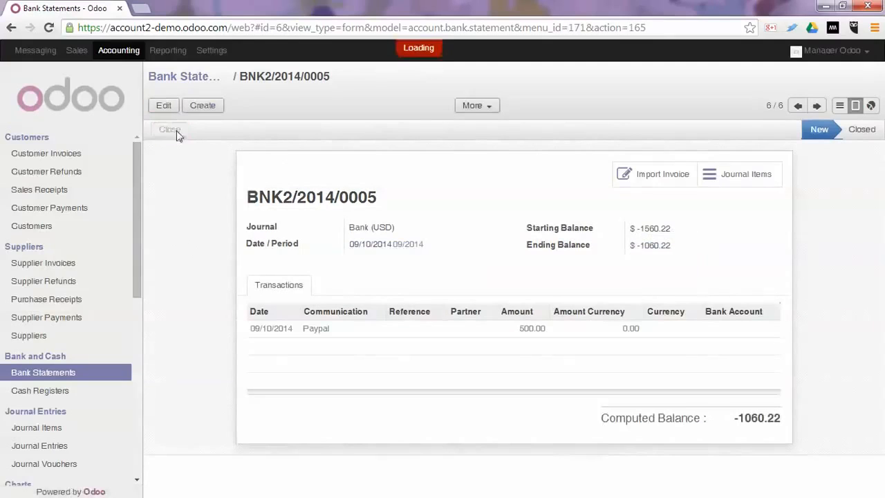